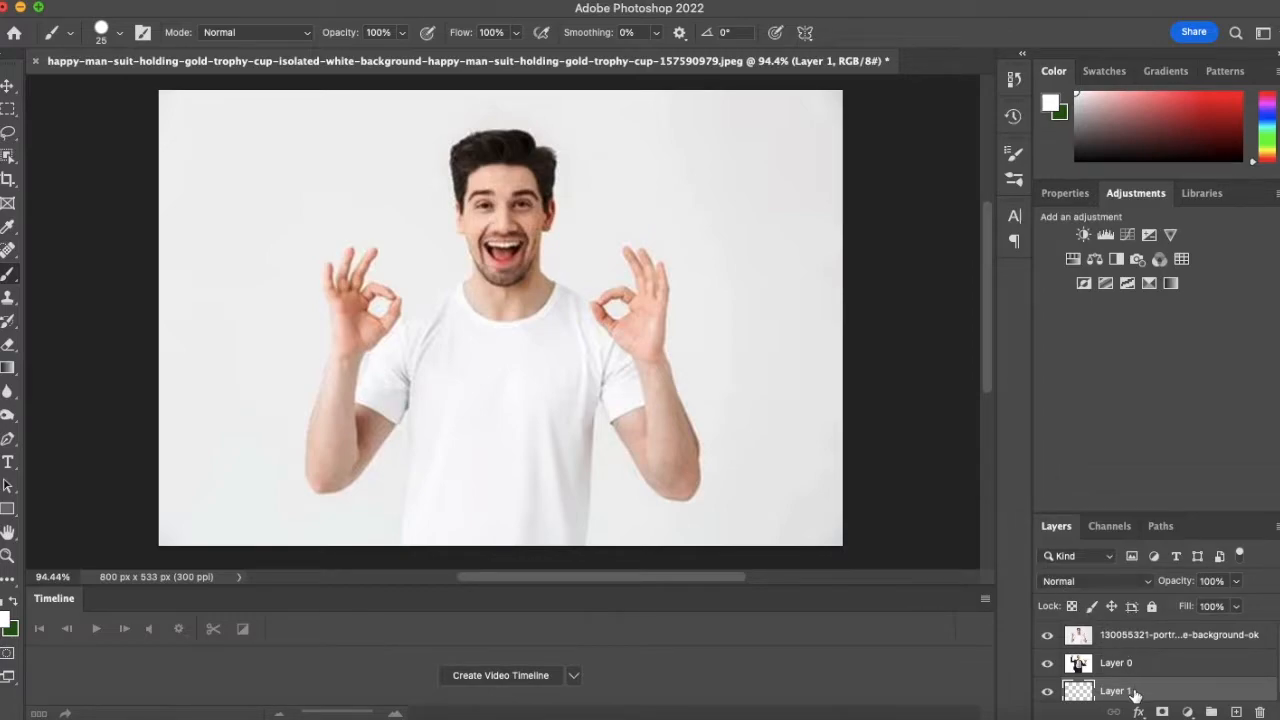
# Hide the T-shirt portrait layer and the suited man's Layer 0, leaving only Layer 1 shown
pyautogui.click(1126, 638)
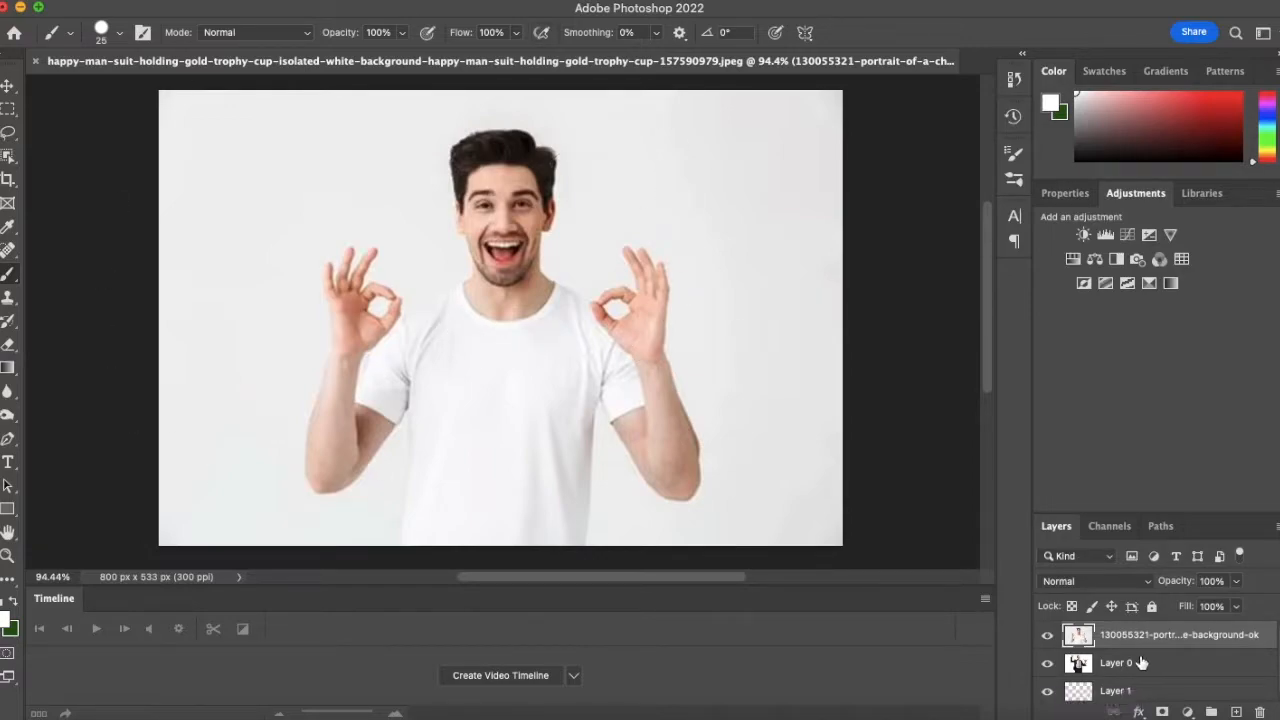
pyautogui.click(1048, 638)
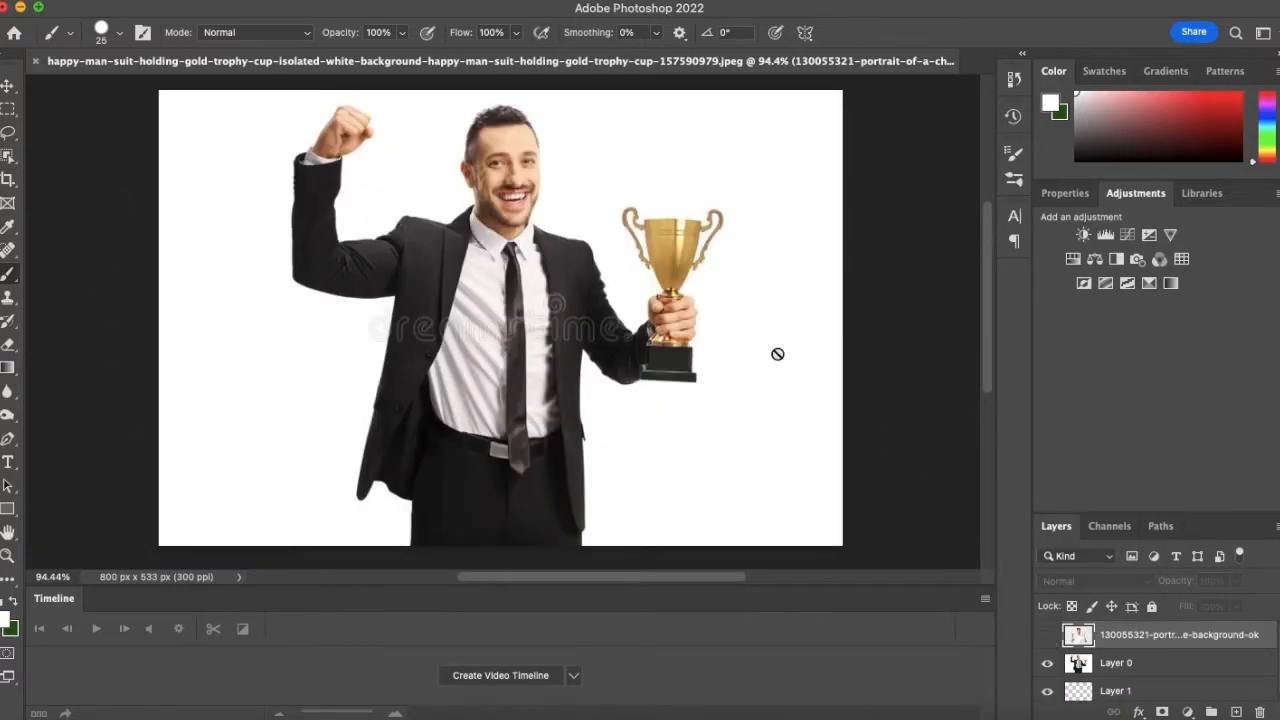
pyautogui.click(1048, 665)
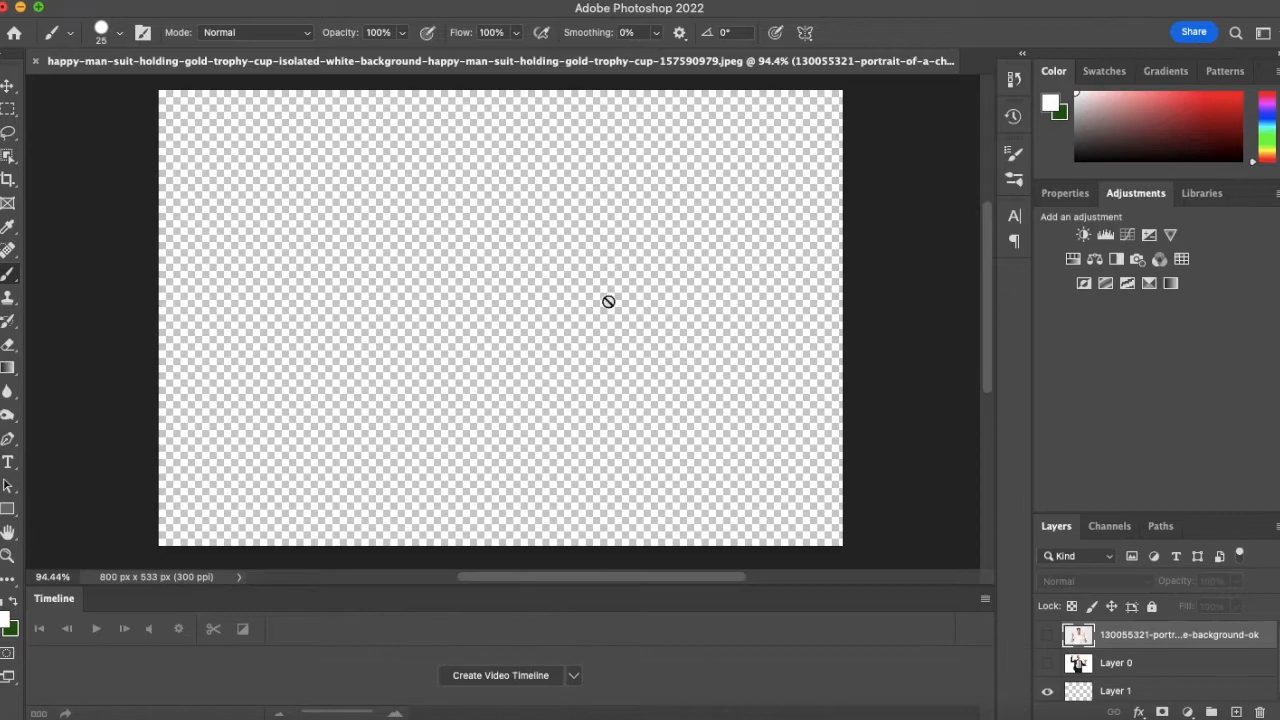
pyautogui.click(1048, 665)
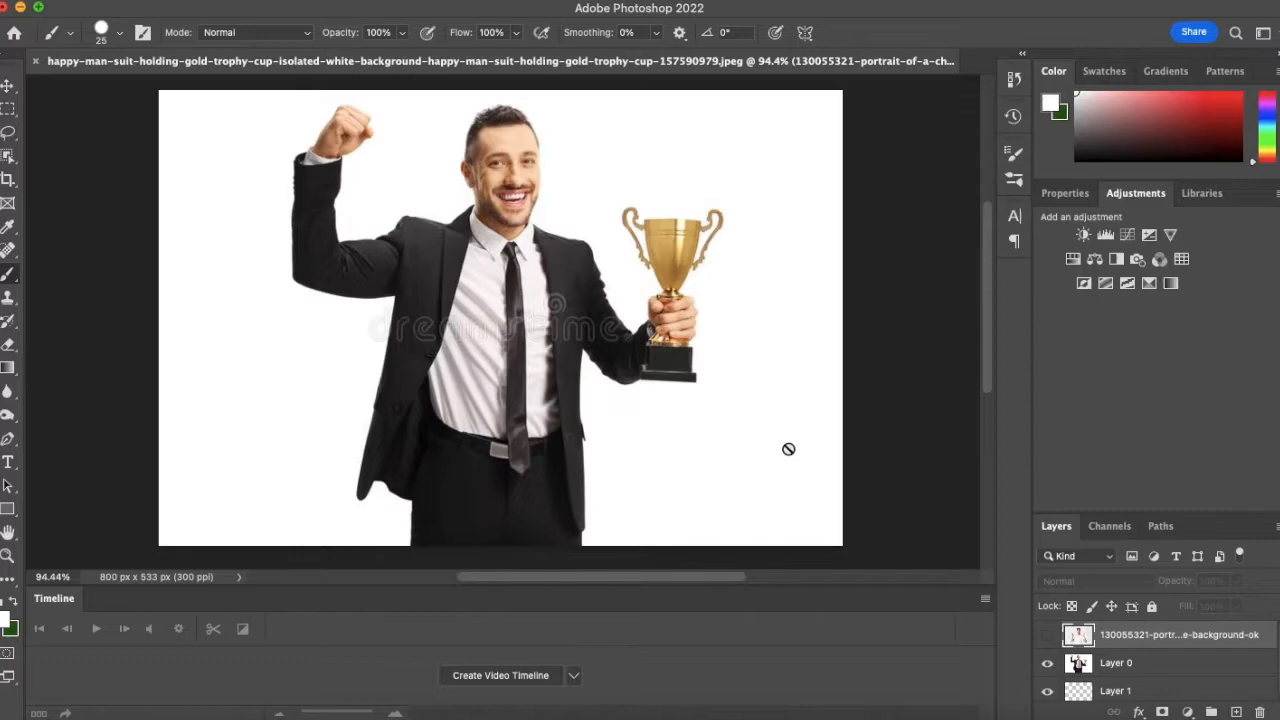
pyautogui.click(1048, 665)
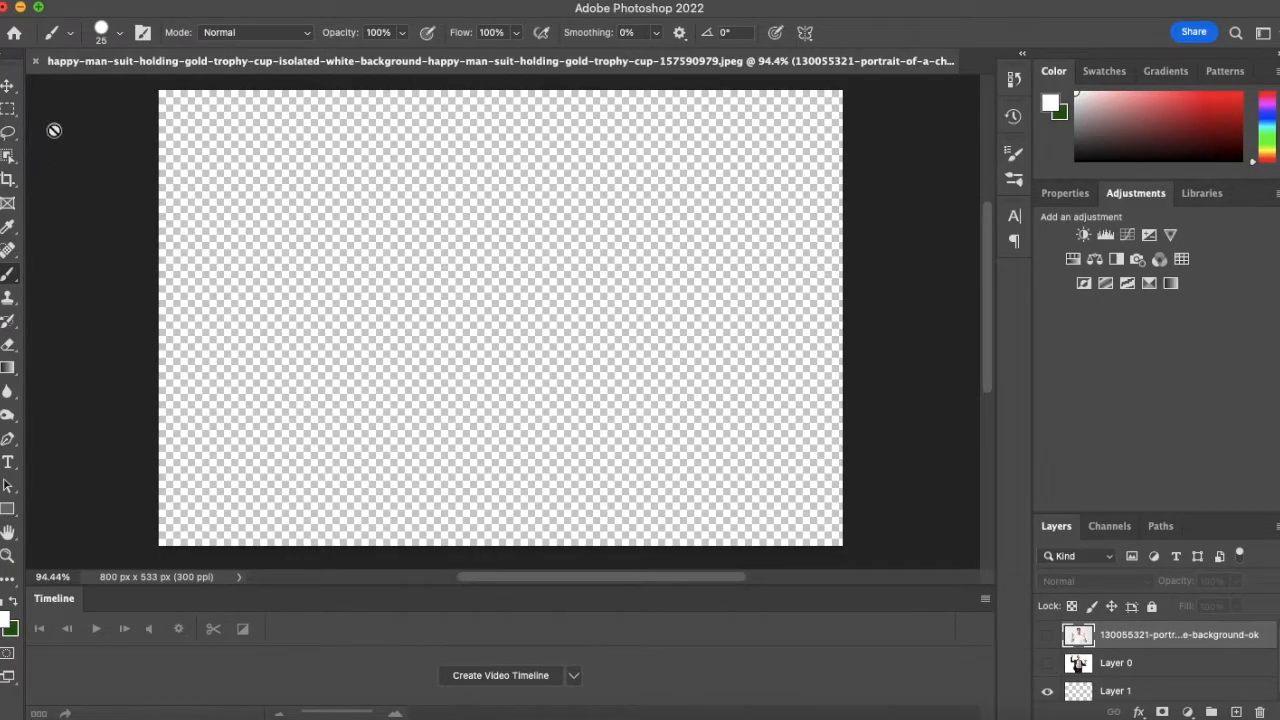
# Paint all of Layer 1 white using the Brush tool at a size of 169 px
pyautogui.click(120, 33)
pyautogui.moveTo(104, 91)
pyautogui.mouseDown()
pyautogui.moveTo(196, 90)
pyautogui.moveTo(167, 90)
pyautogui.mouseUp()
pyautogui.click(588, 232)
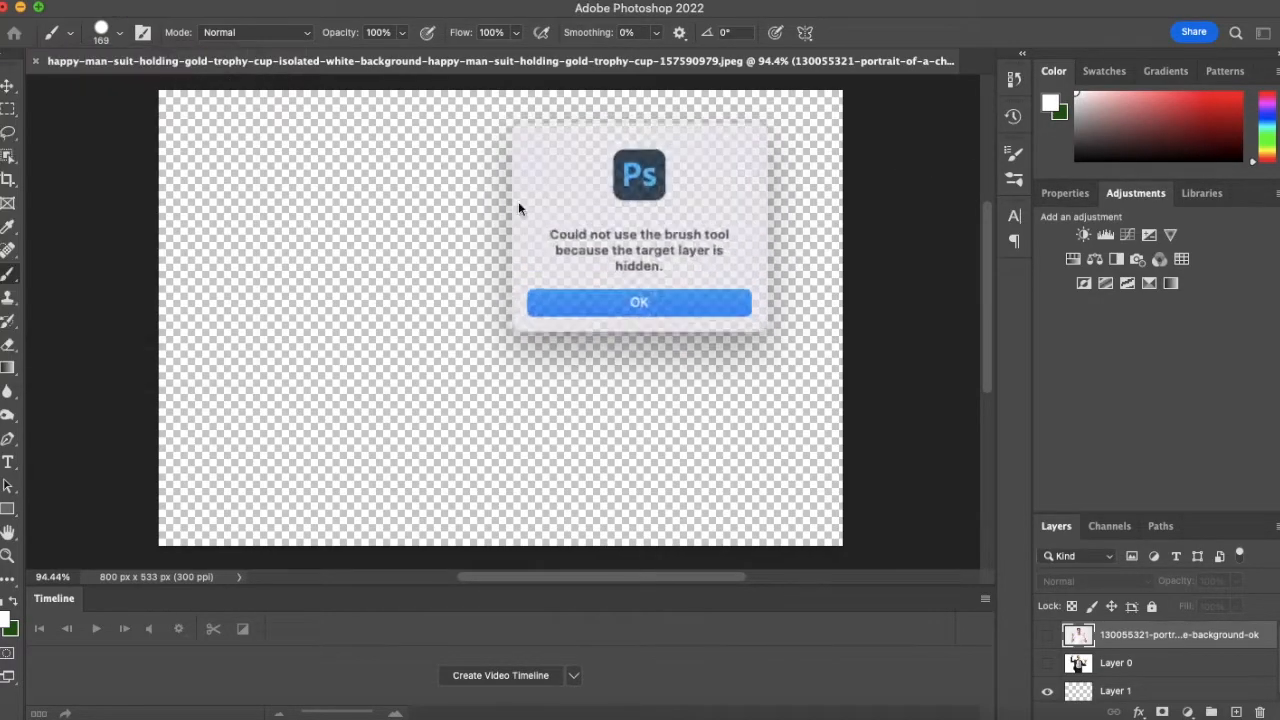
pyautogui.click(602, 296)
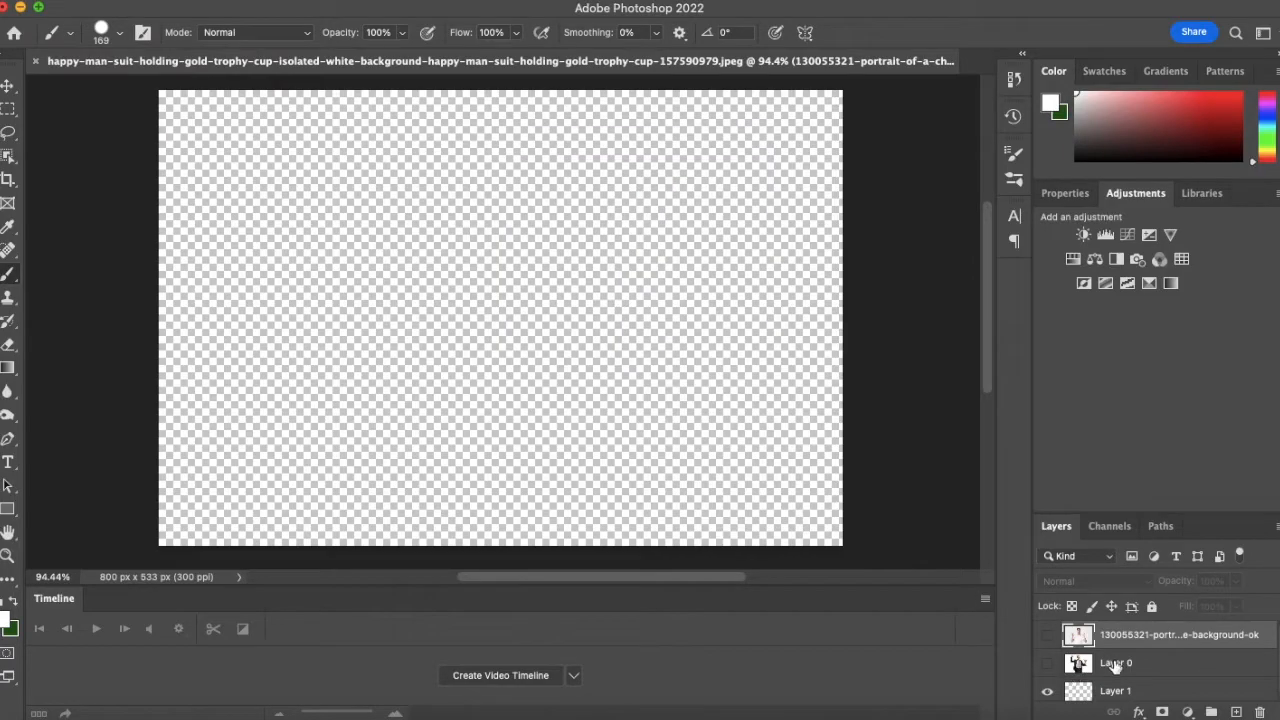
pyautogui.click(1125, 690)
pyautogui.moveTo(206, 157); pyautogui.dragTo(880, 129)
pyautogui.moveTo(68, 253)
pyautogui.mouseDown()
pyautogui.moveTo(40, 278)
pyautogui.moveTo(77, 415)
pyautogui.moveTo(668, 377)
pyautogui.moveTo(270, 591)
pyautogui.moveTo(83, 468)
pyautogui.moveTo(403, 513)
pyautogui.mouseUp()
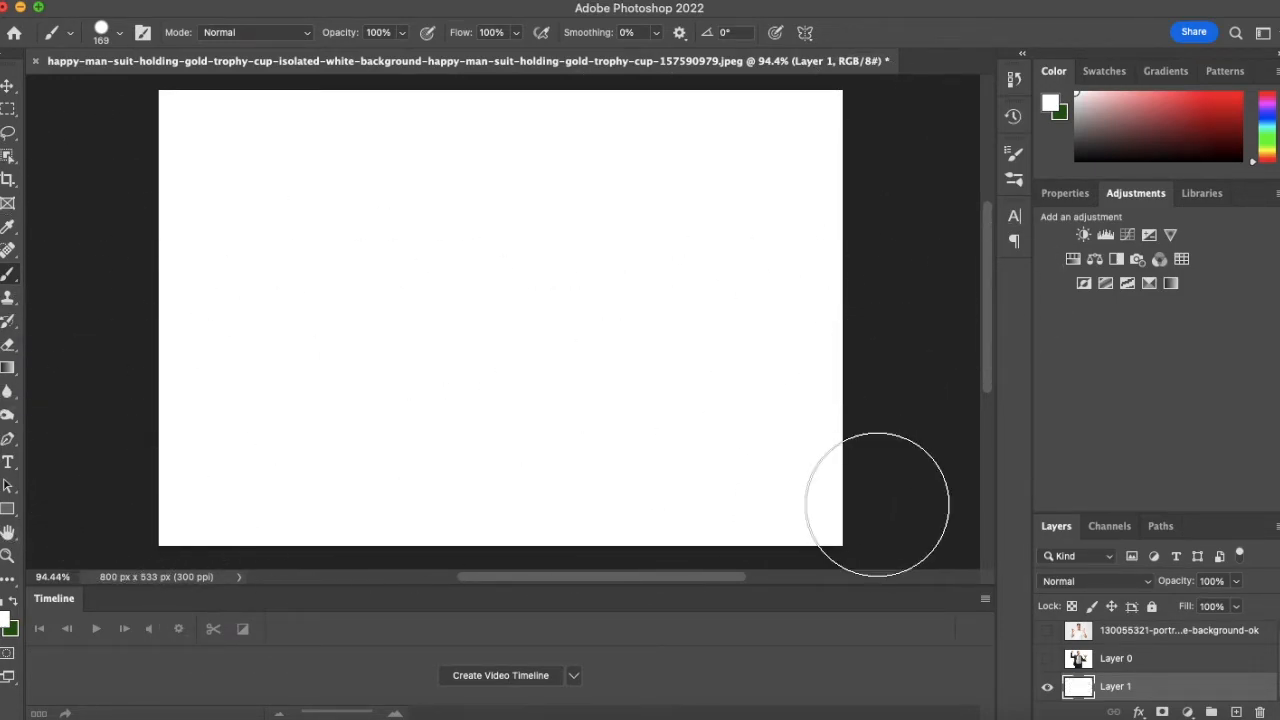
# Show both photo layers, select the T-shirt man's head and neck with Object Selection, and cut it onto a new layer
pyautogui.click(1113, 633)
pyautogui.click(1047, 638)
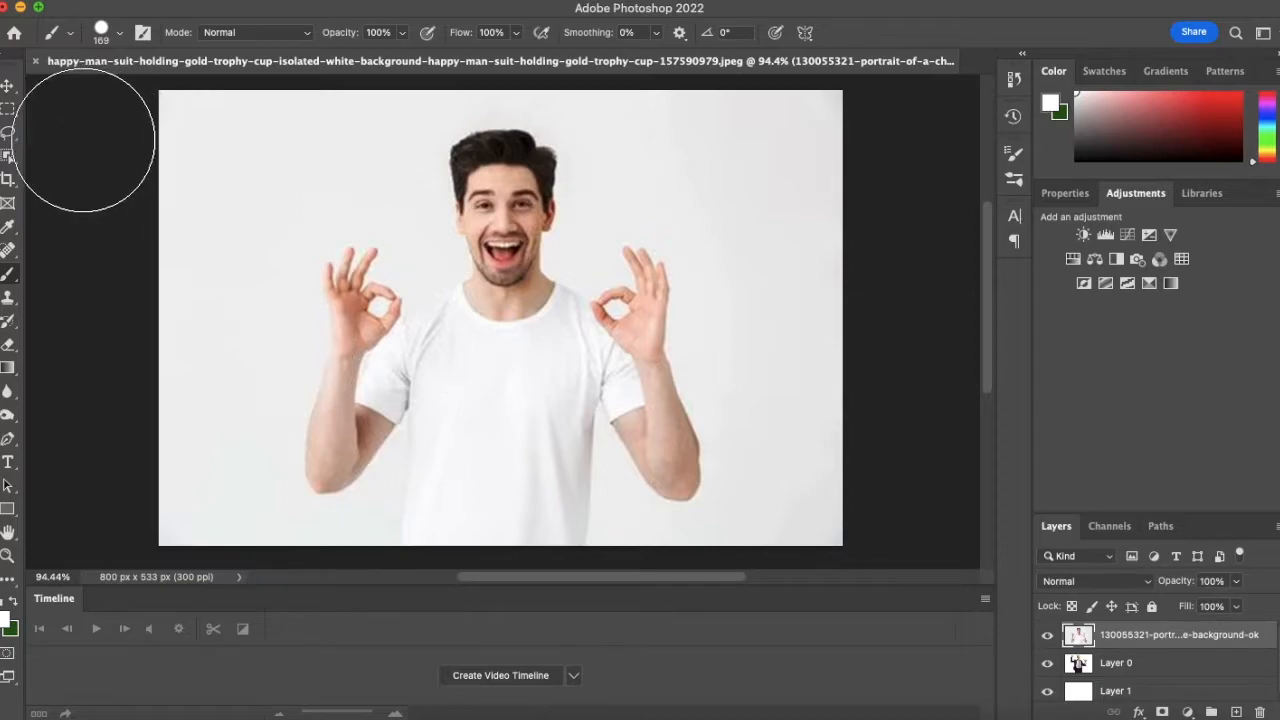
pyautogui.click(7, 156)
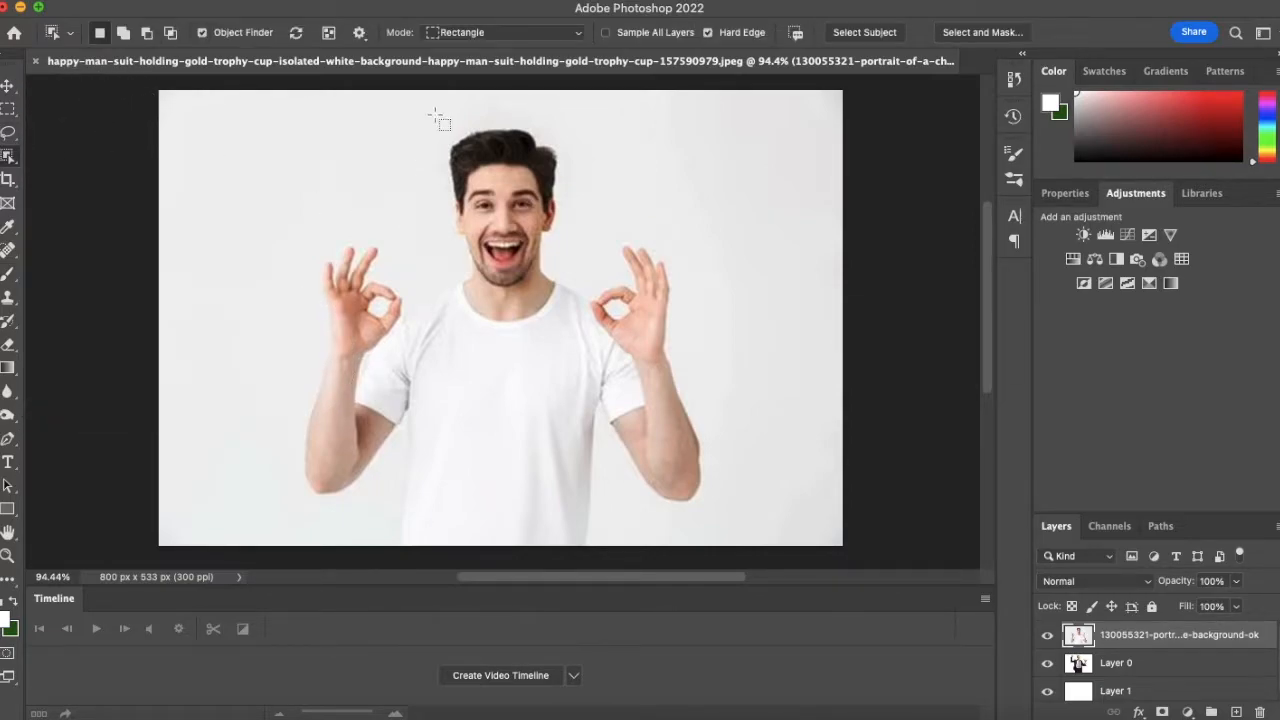
pyautogui.moveTo(436, 116); pyautogui.dragTo(565, 326)
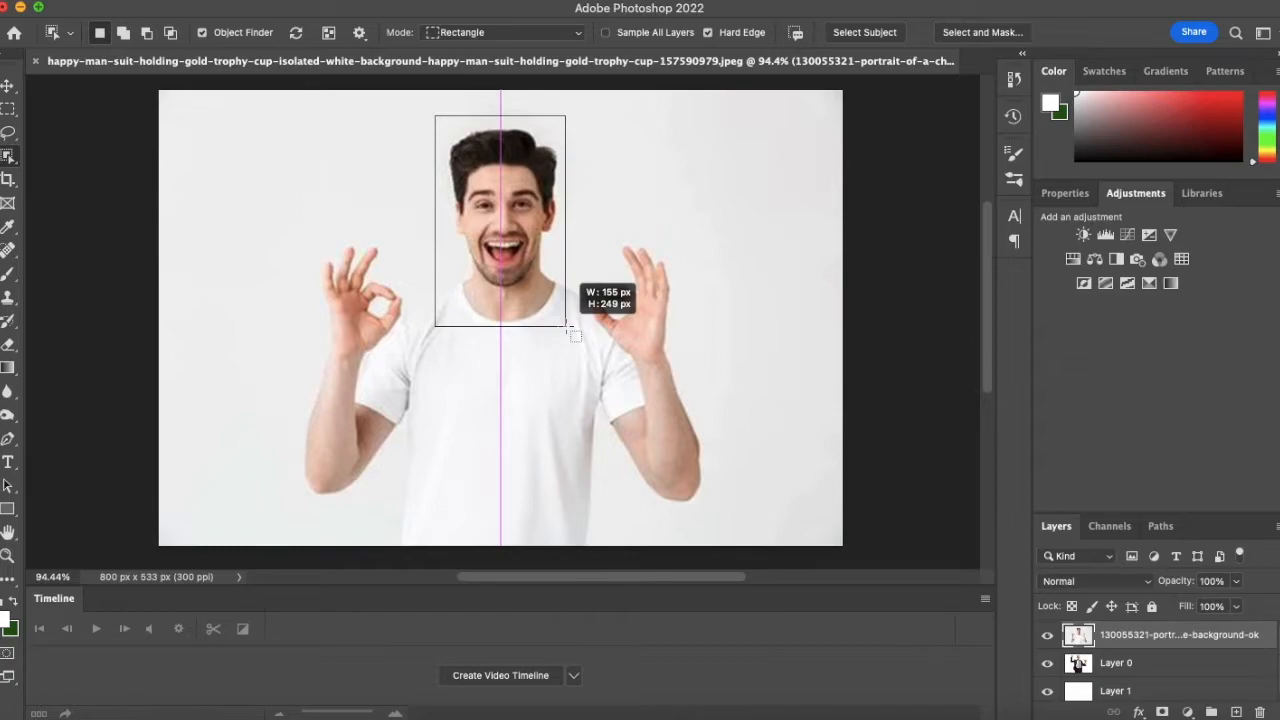
pyautogui.moveTo(565, 326); pyautogui.dragTo(563, 327)
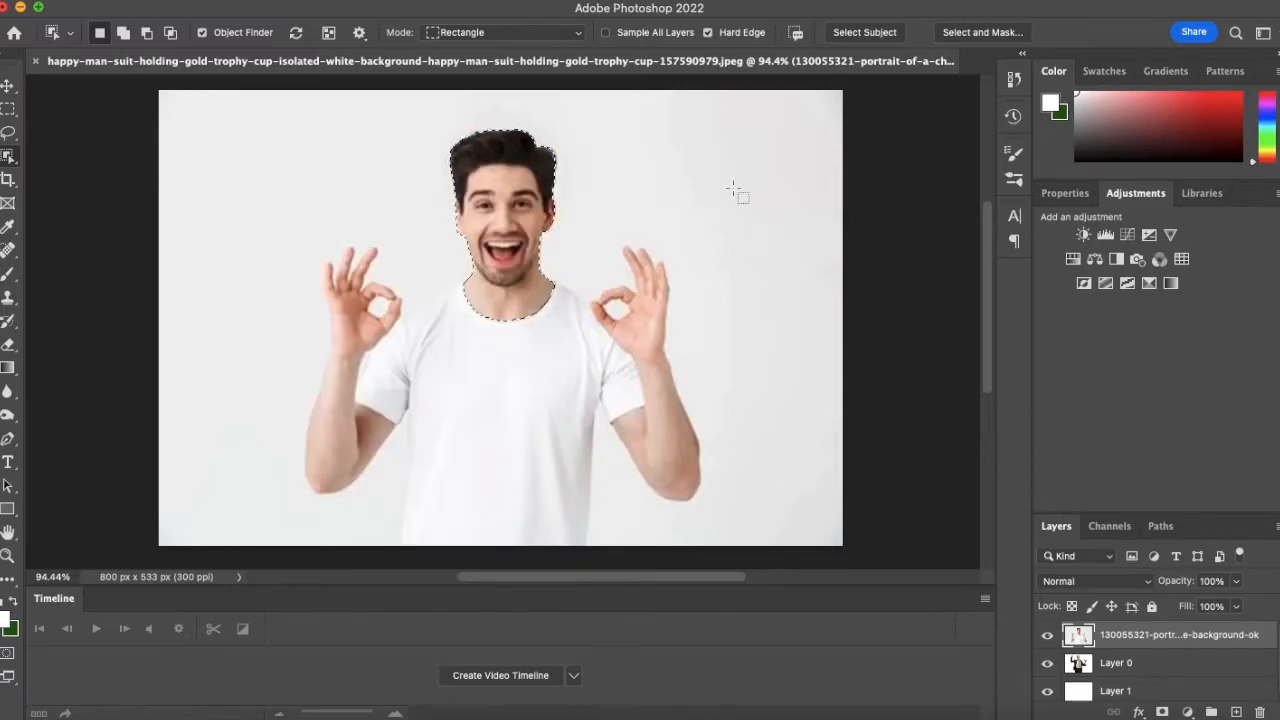
pyautogui.rightClick(657, 141)
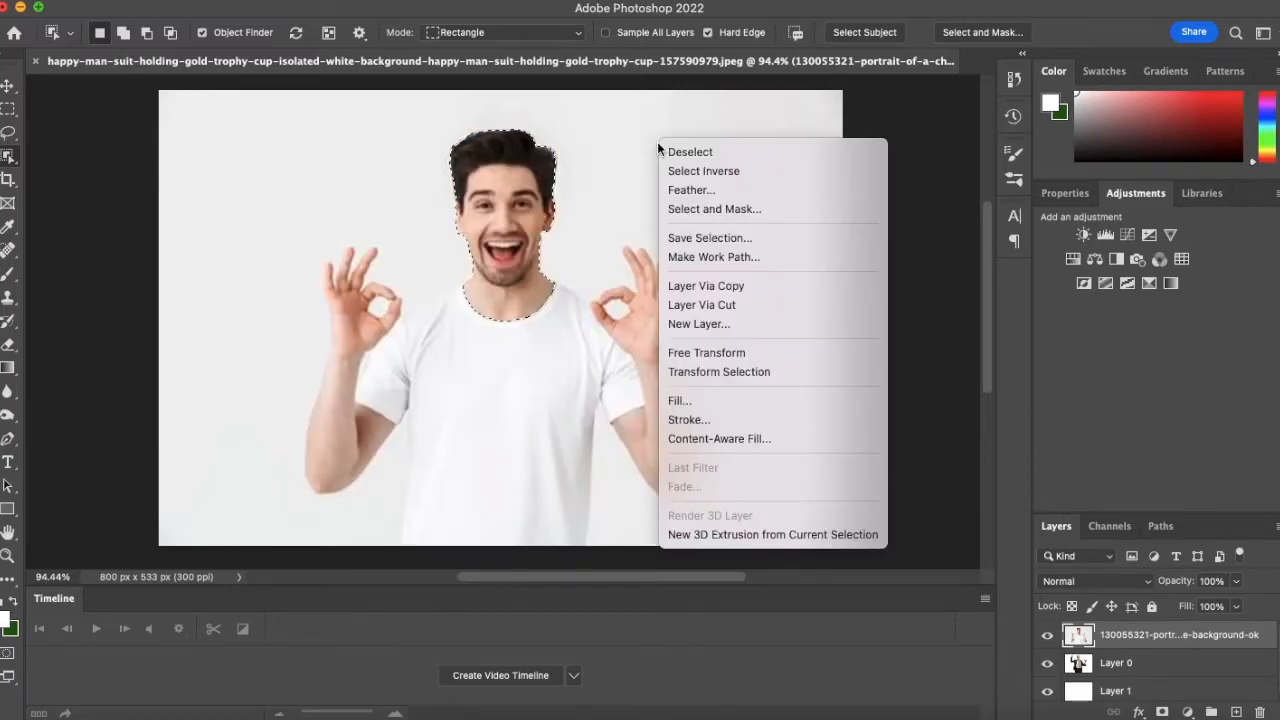
pyautogui.click(693, 307)
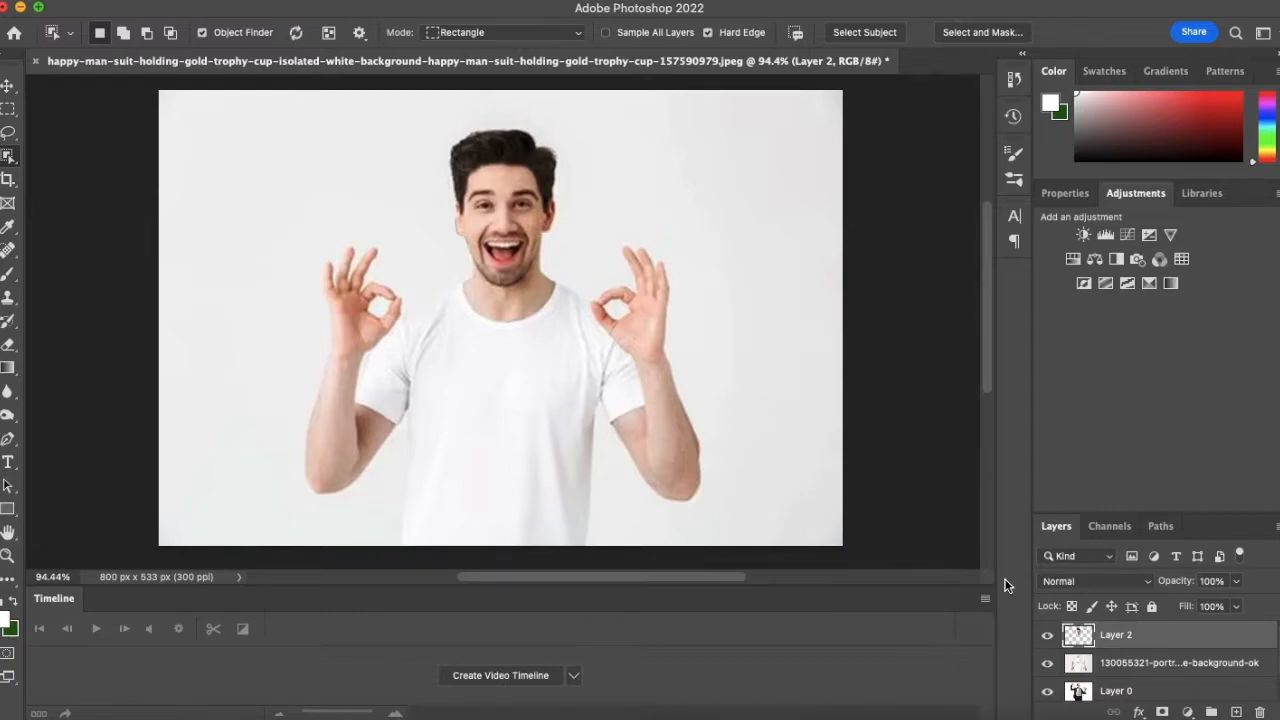
# Hide the T-shirt portrait layer and the cut-out head on Layer 2
pyautogui.click(1047, 665)
pyautogui.click(1048, 665)
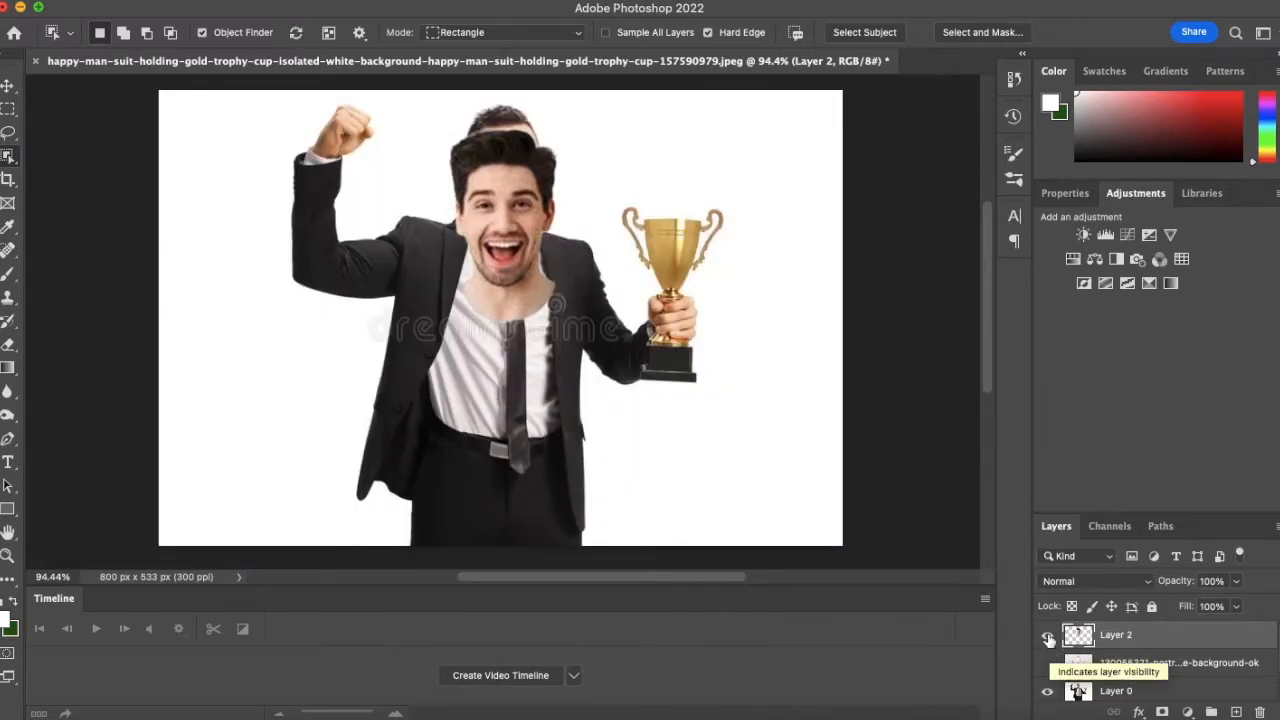
pyautogui.click(1048, 637)
pyautogui.press('Delete')
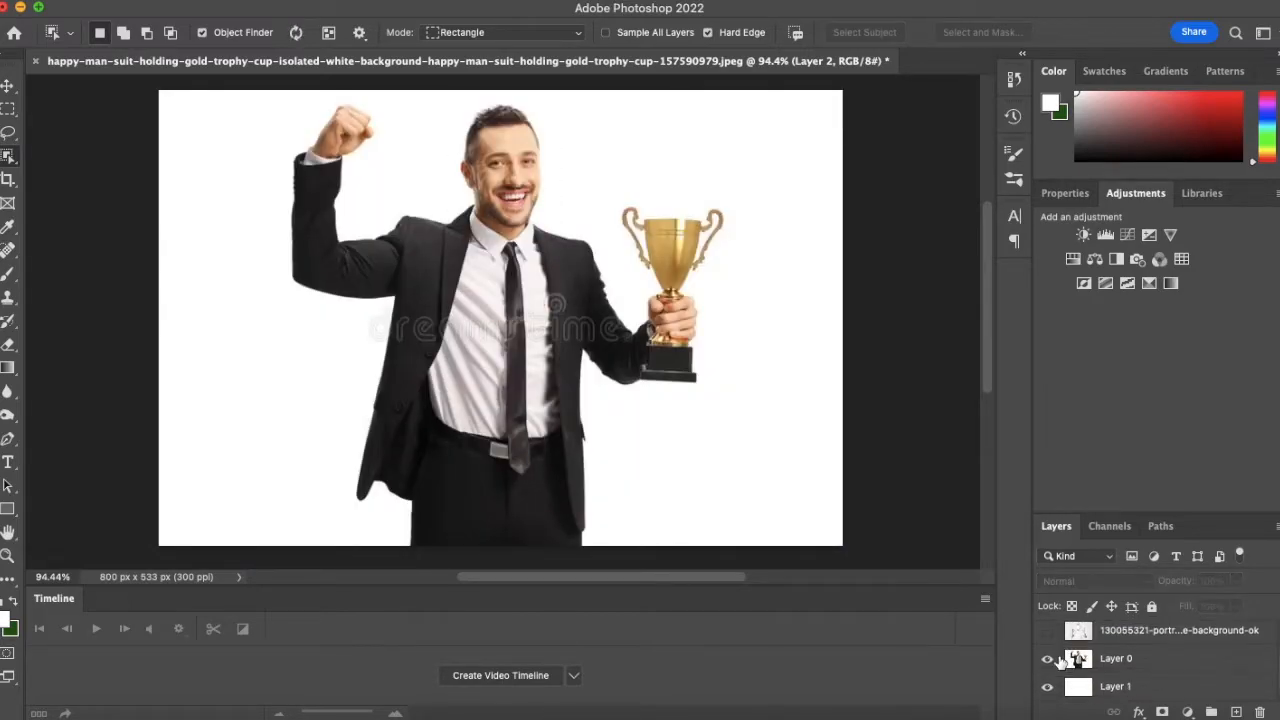
# Cut the suited man's head from Layer 0 onto its own layer with Object Selection and hide that new layer
pyautogui.click(1150, 665)
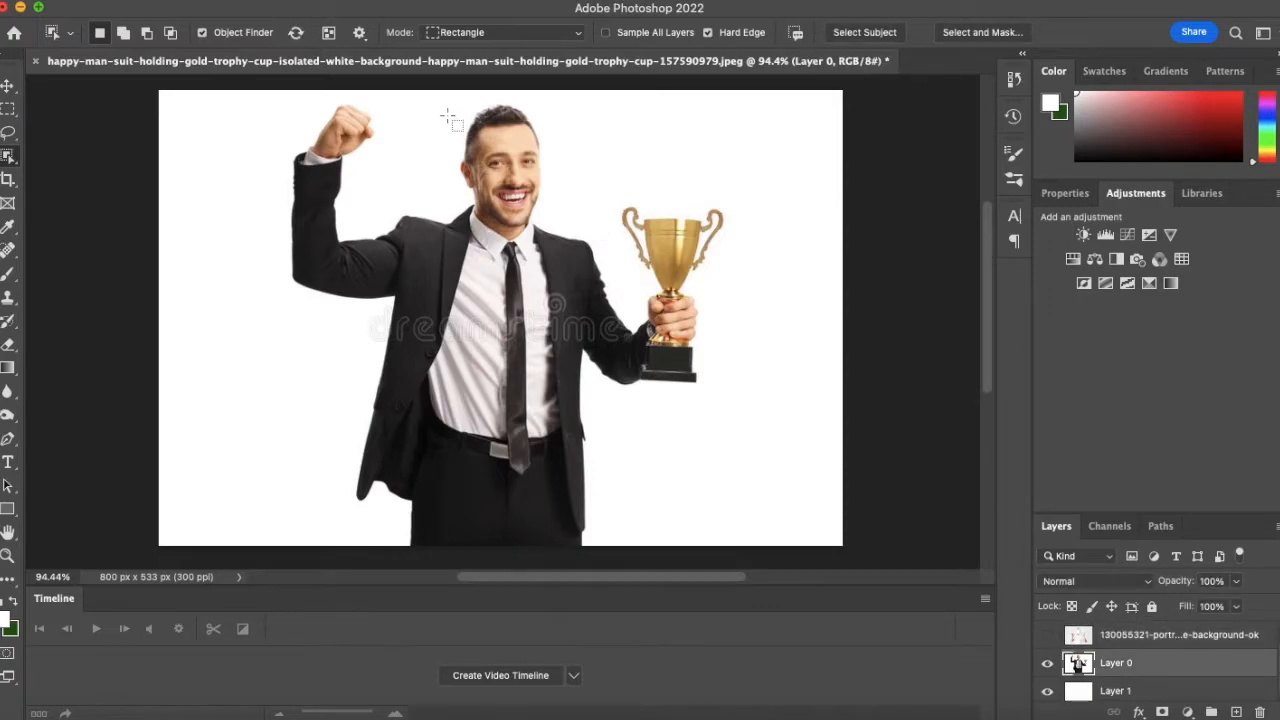
pyautogui.moveTo(445, 103); pyautogui.dragTo(584, 209)
pyautogui.rightClick(596, 153)
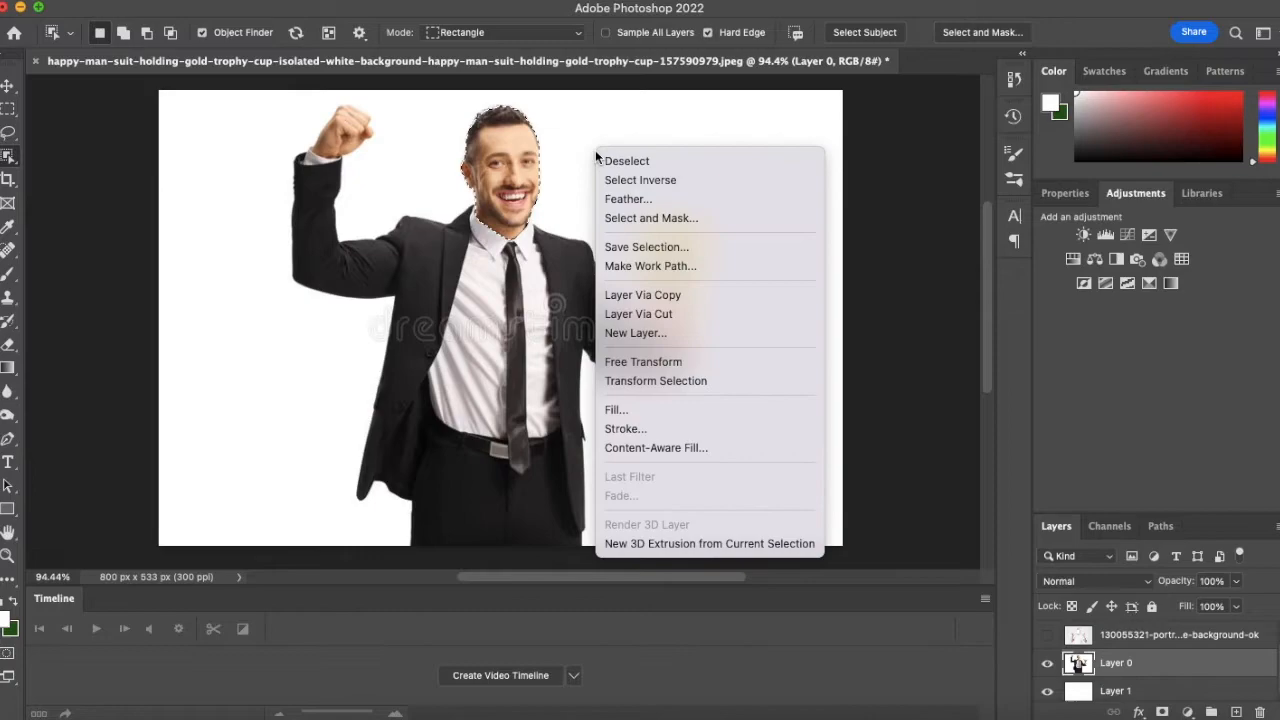
pyautogui.click(638, 314)
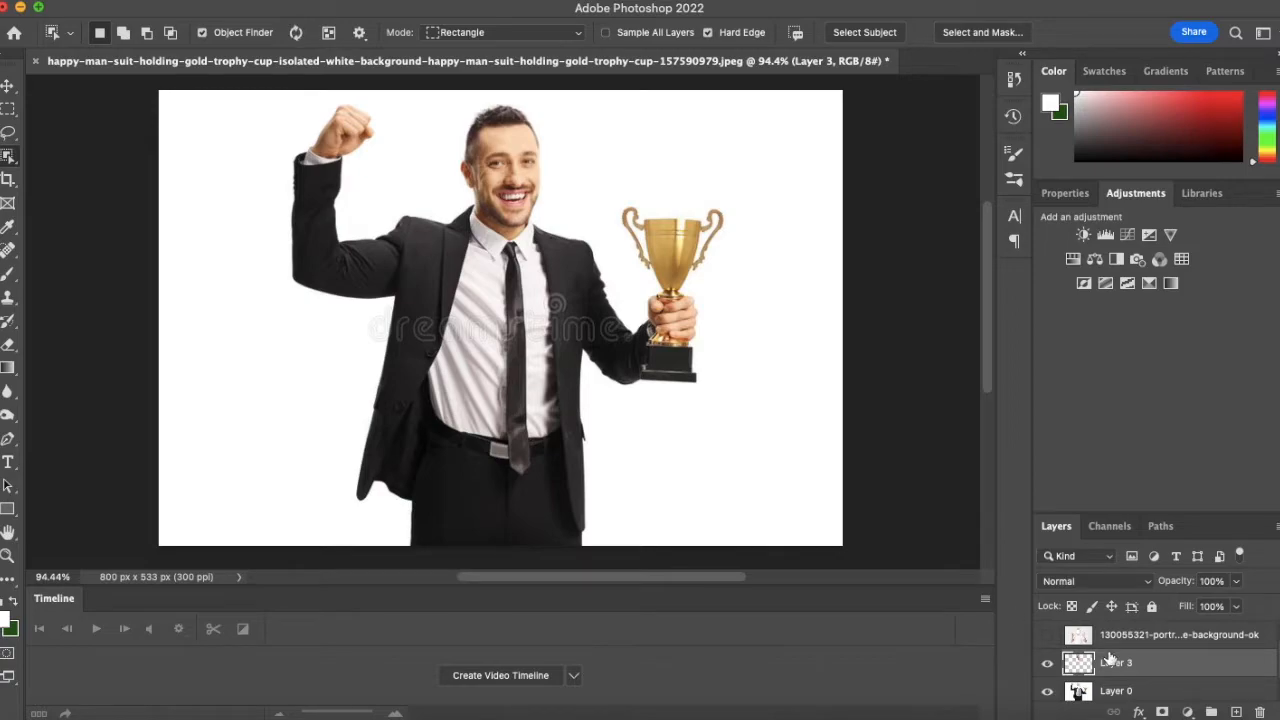
pyautogui.scroll(-2, 1110, 657)
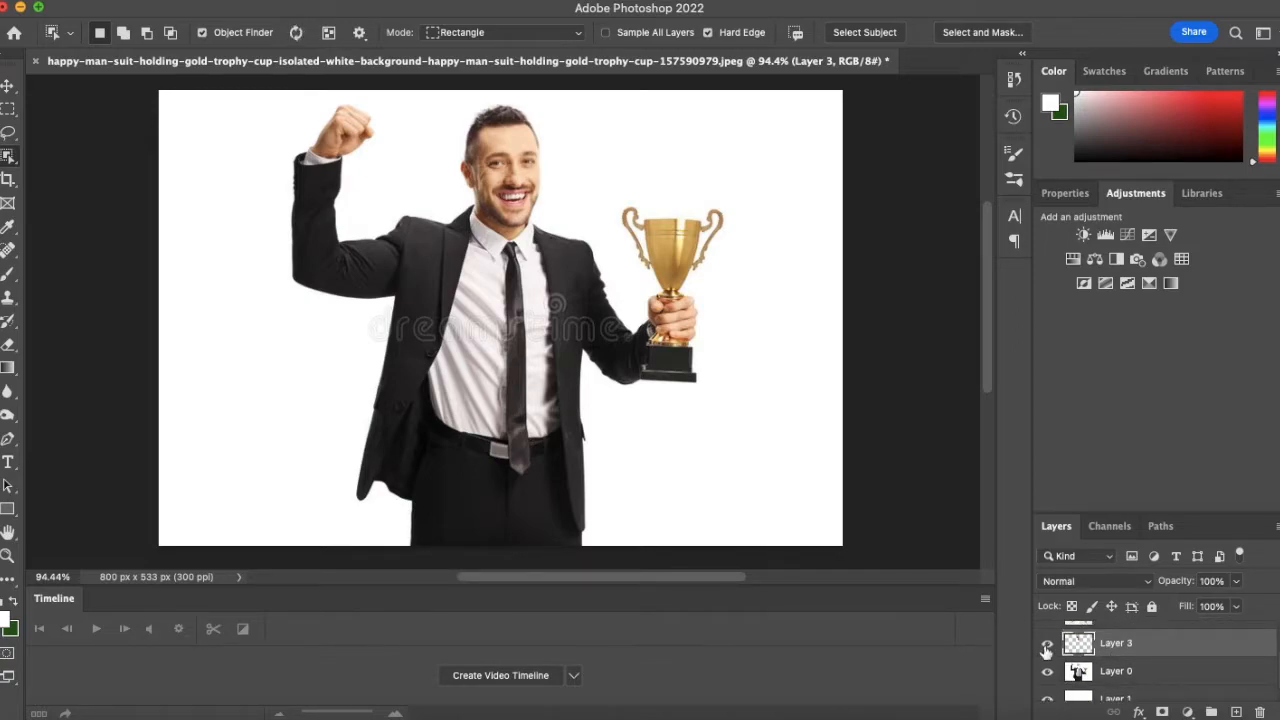
pyautogui.click(1046, 645)
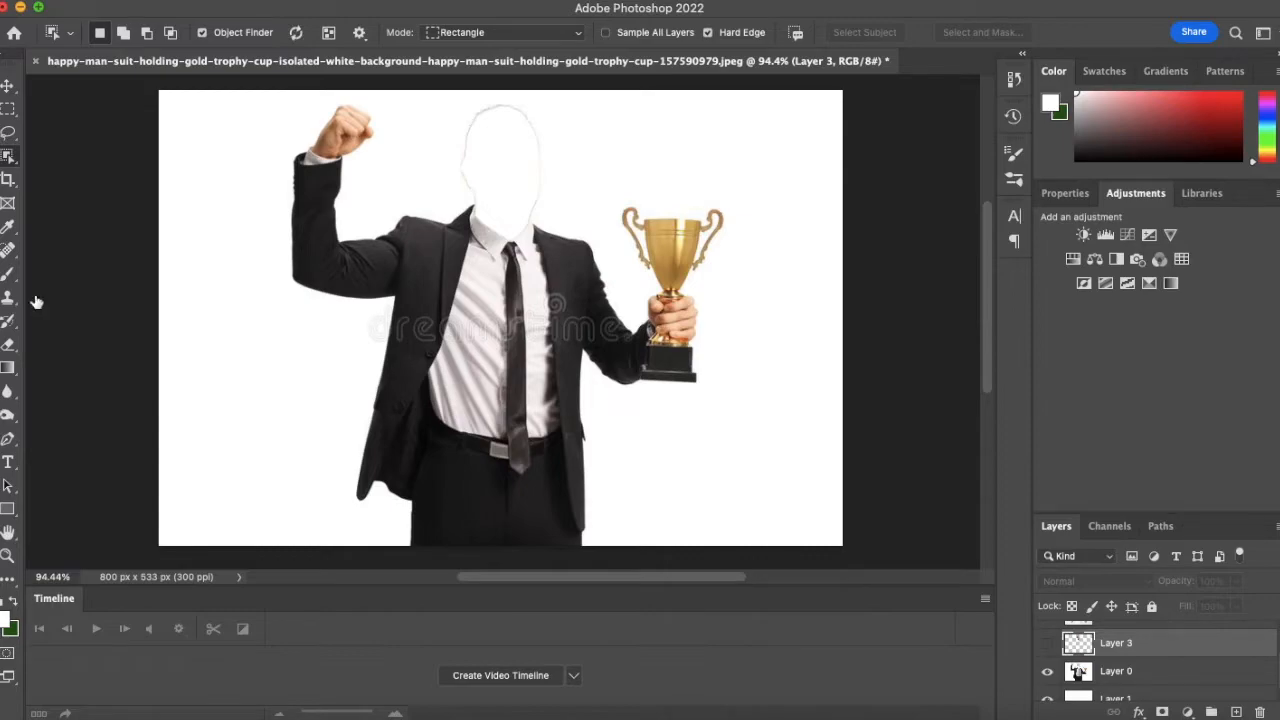
# Erase the leftover head outline above the suit's collar on Layer 0 with the 49 px Eraser
pyautogui.click(8, 344)
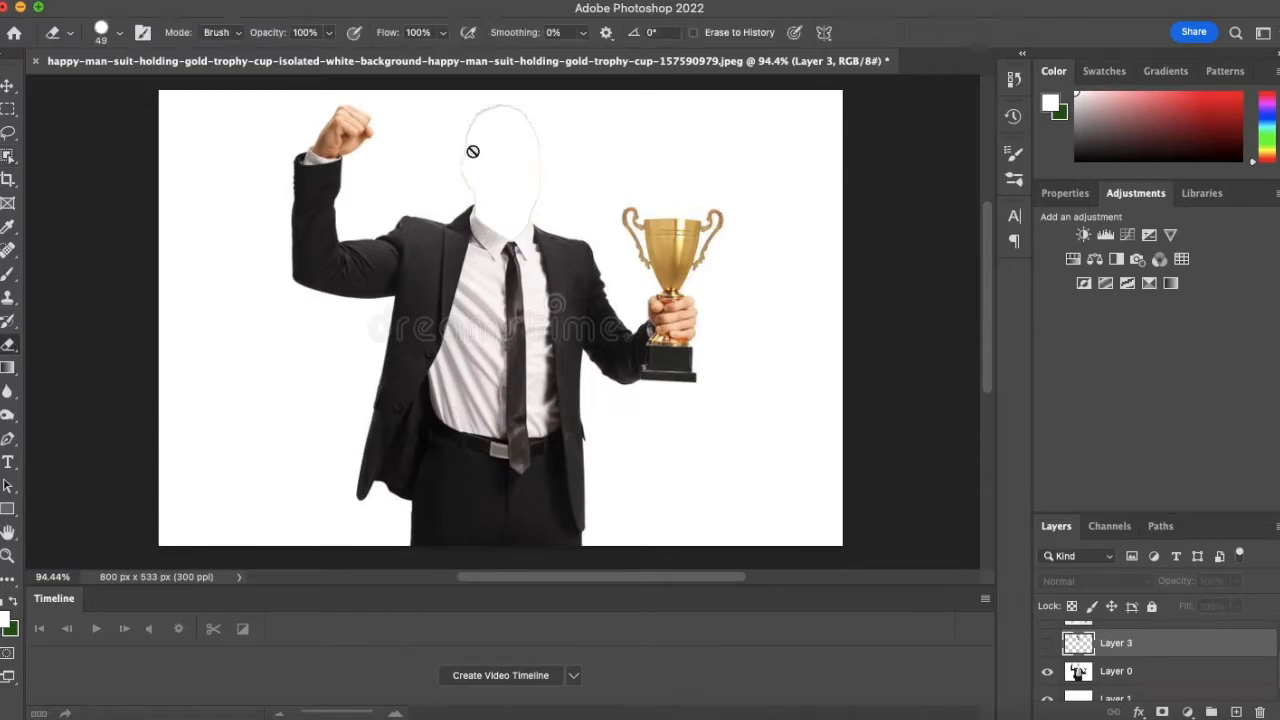
pyautogui.click(536, 211)
pyautogui.click(586, 286)
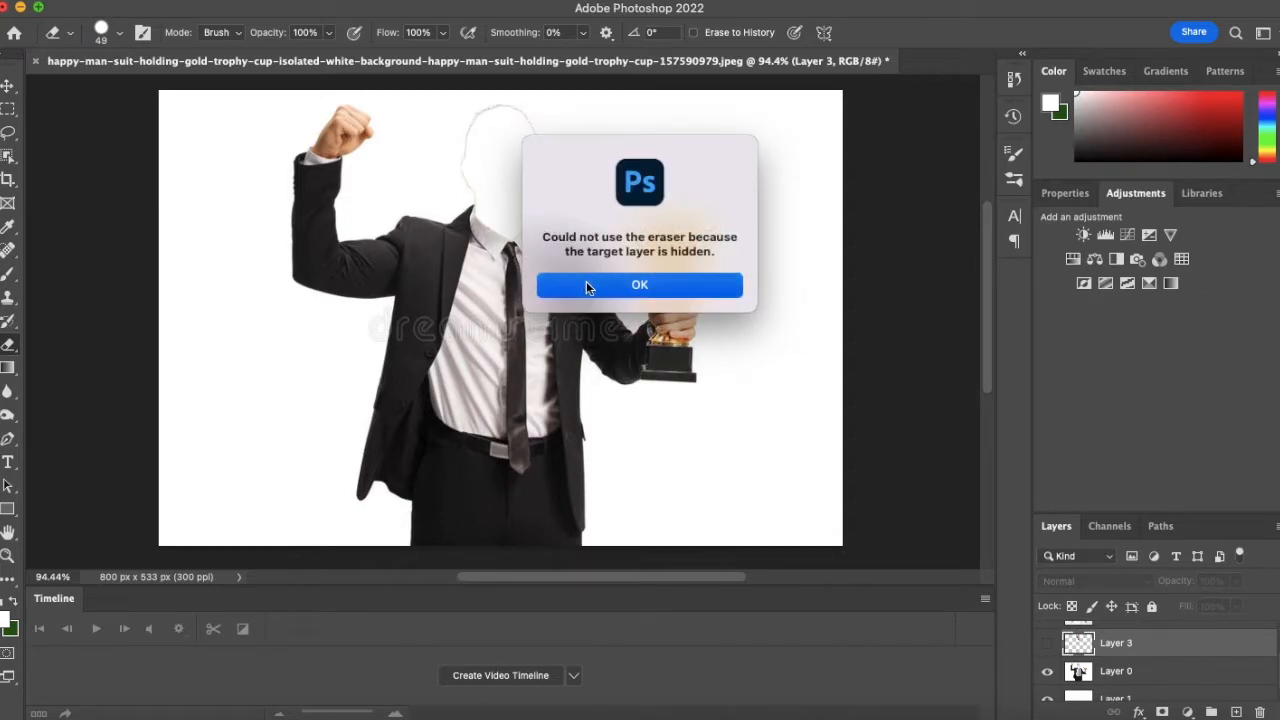
pyautogui.click(1146, 680)
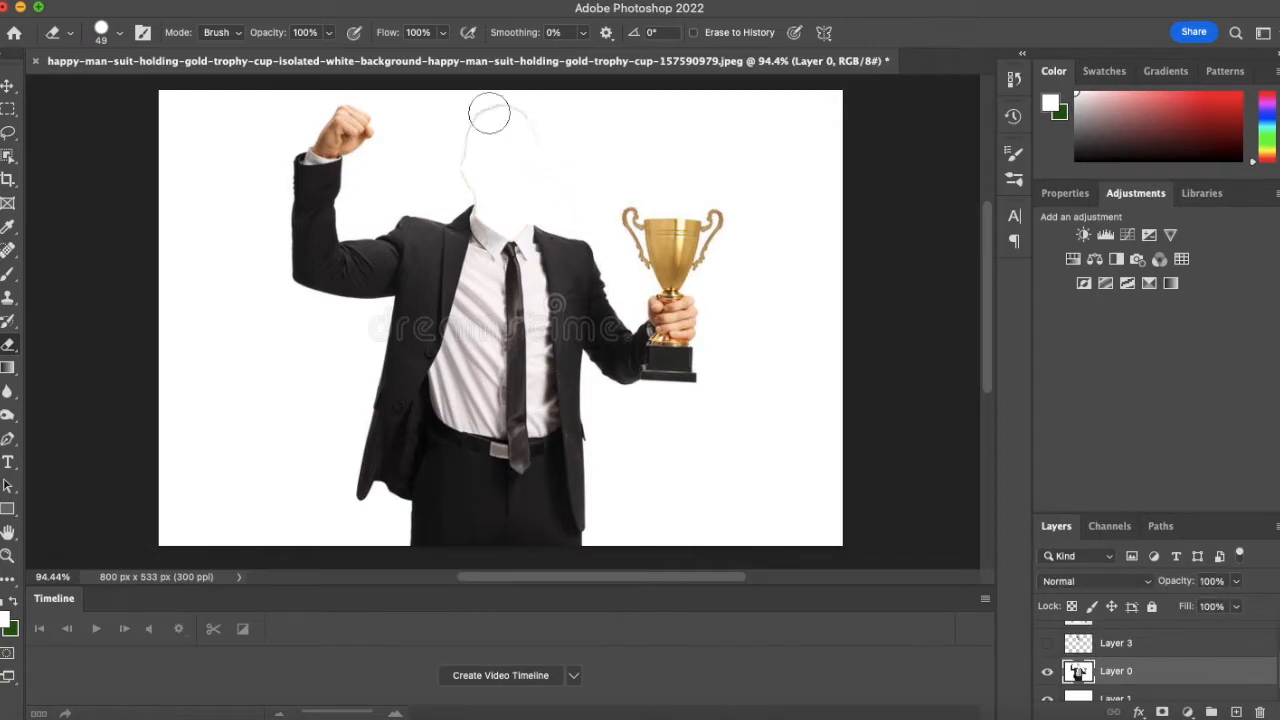
pyautogui.click(473, 192)
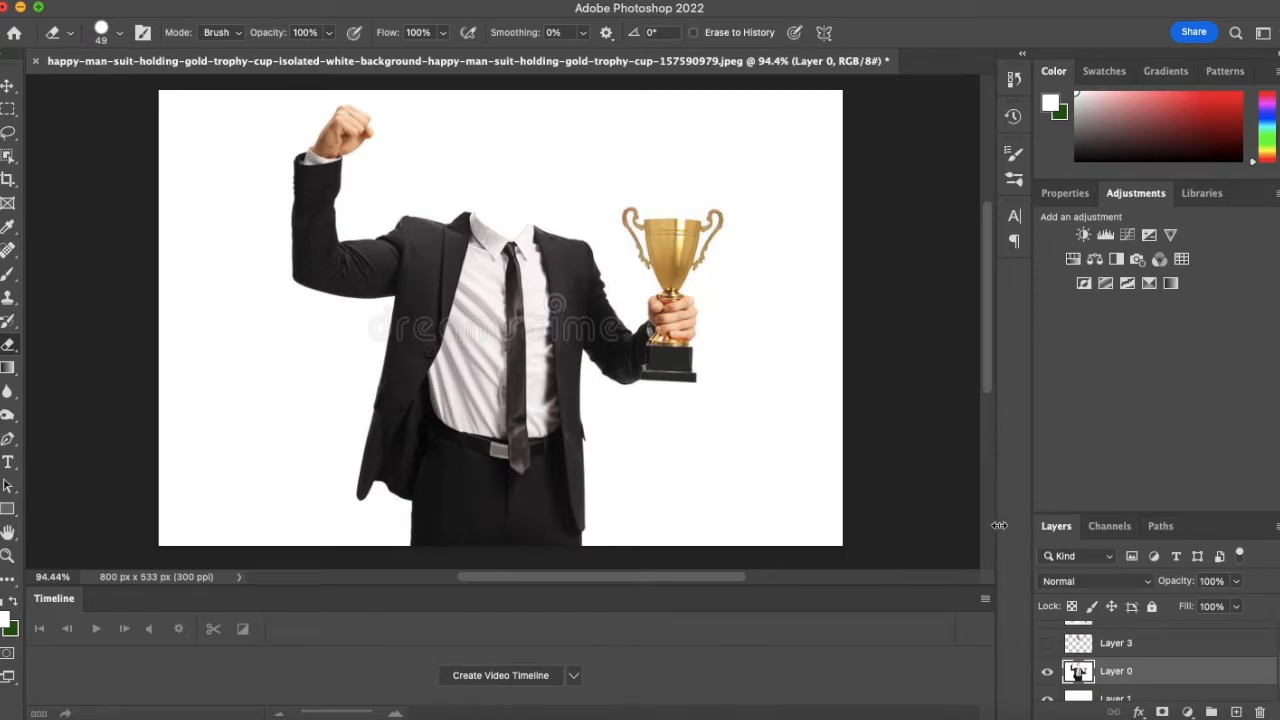
# Show the cut-out head on Layer 2, scale it to 76.72%, rotate it 7.51°, and place it over the suit's collar
pyautogui.scroll(2, 1078, 652)
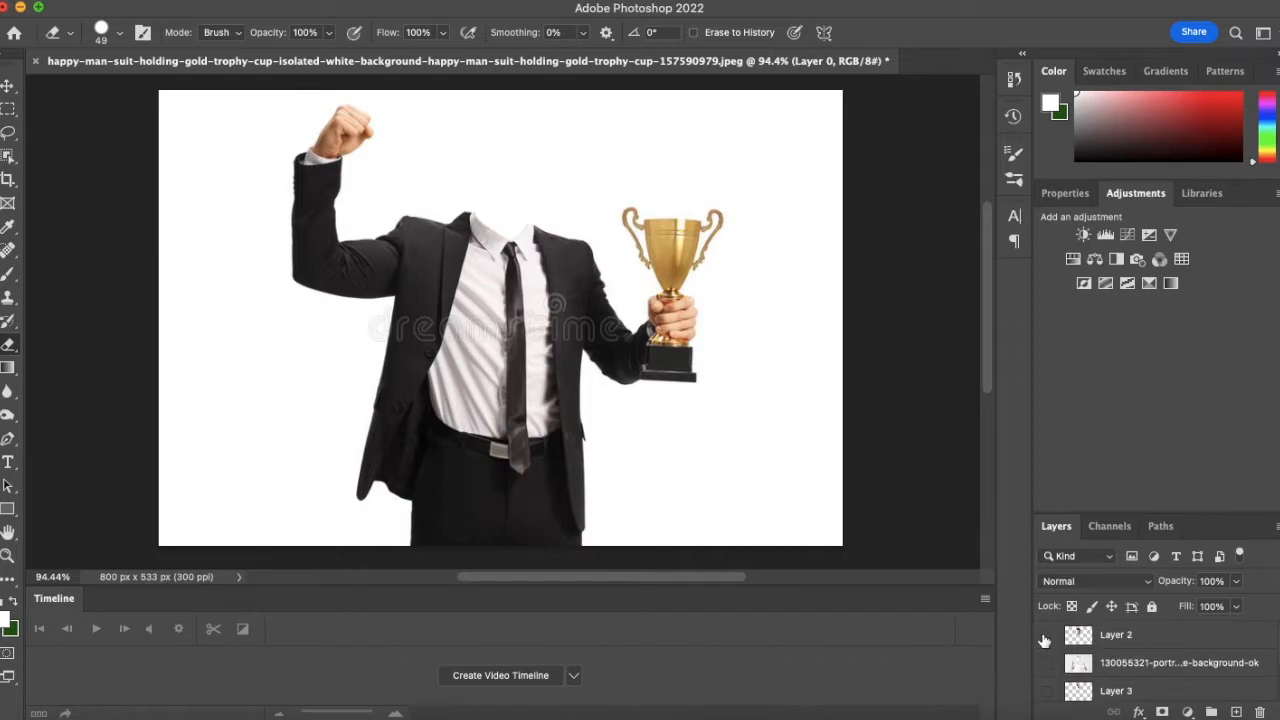
pyautogui.click(1047, 637)
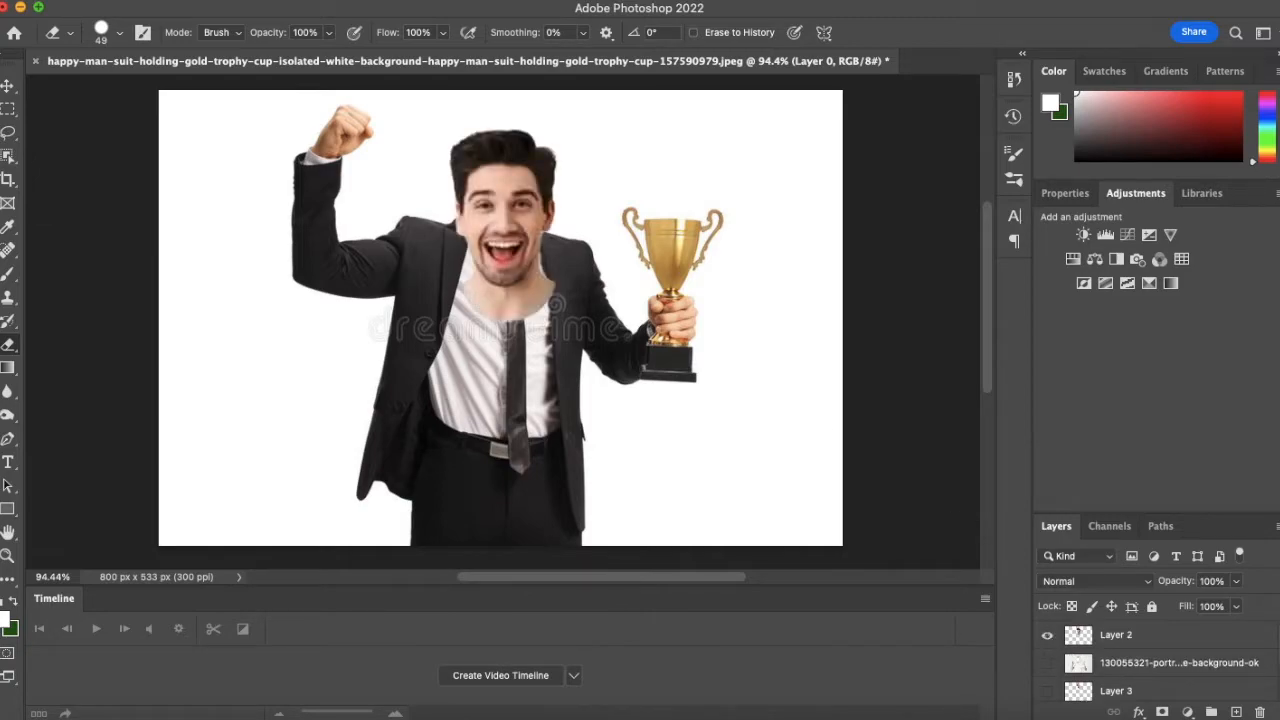
pyautogui.click(8, 86)
pyautogui.click(500, 207)
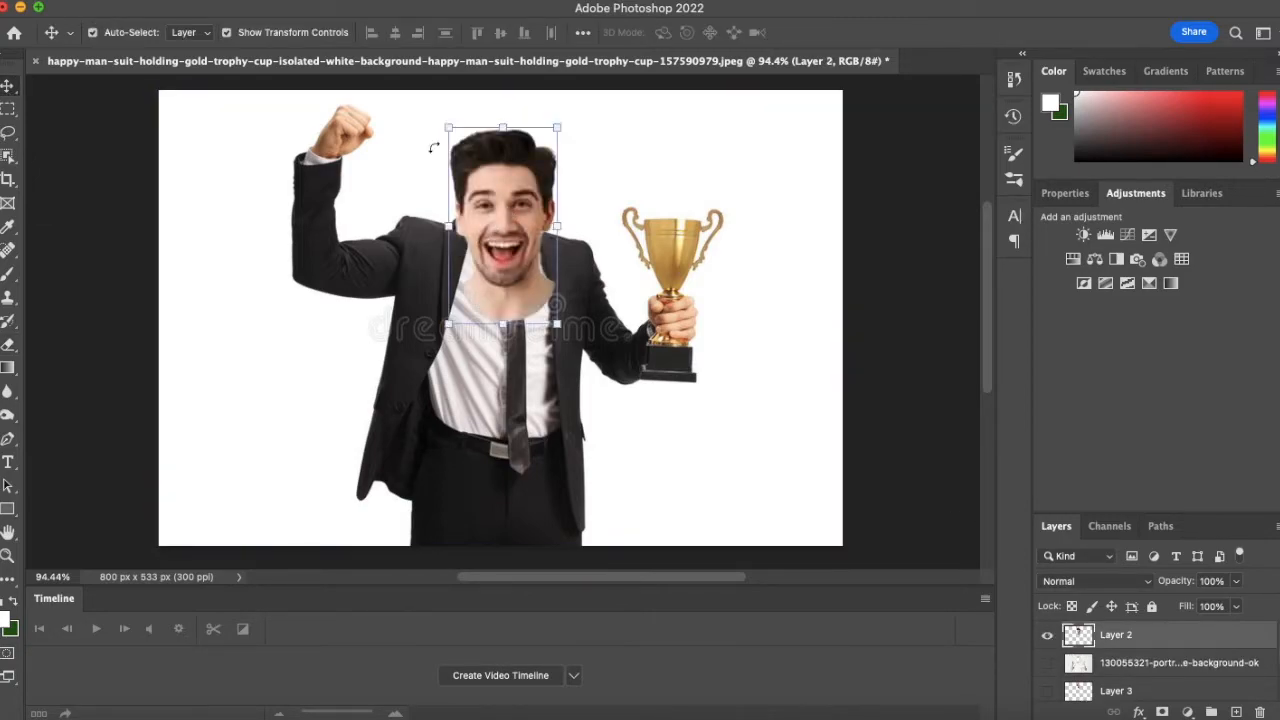
pyautogui.moveTo(447, 128); pyautogui.dragTo(470, 170)
pyautogui.moveTo(515, 293); pyautogui.dragTo(505, 212)
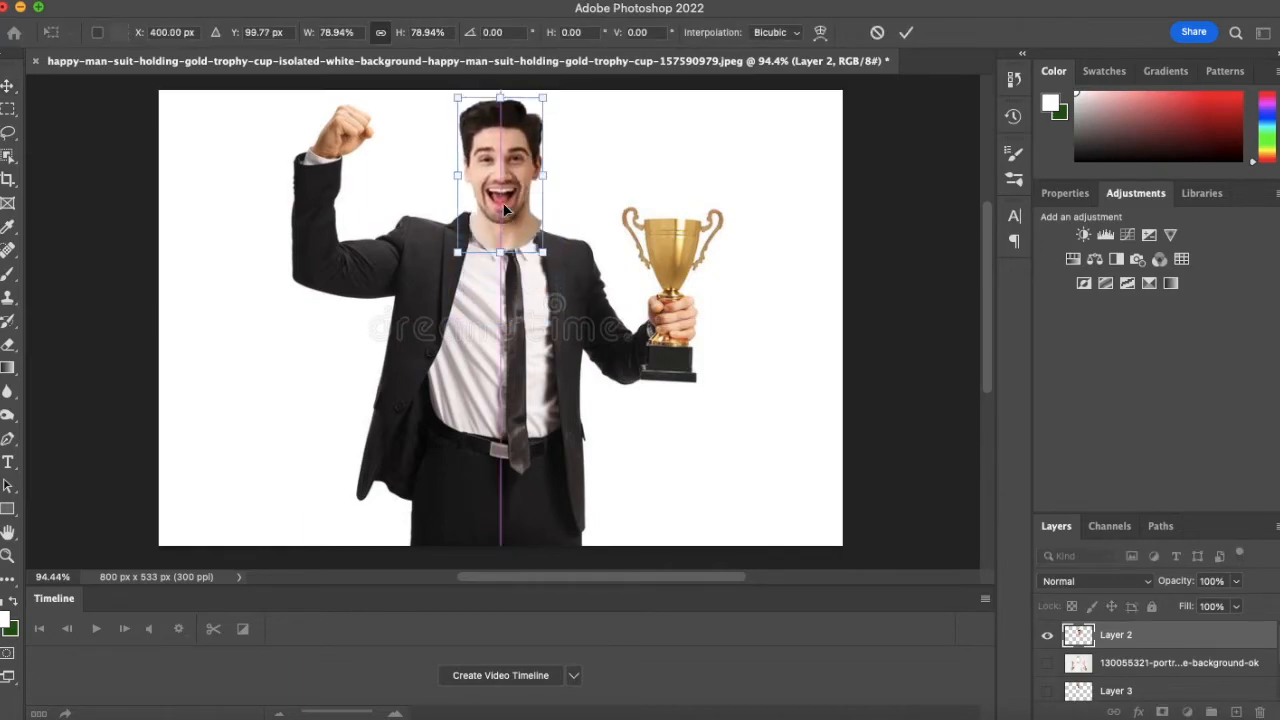
pyautogui.moveTo(457, 98); pyautogui.dragTo(463, 109)
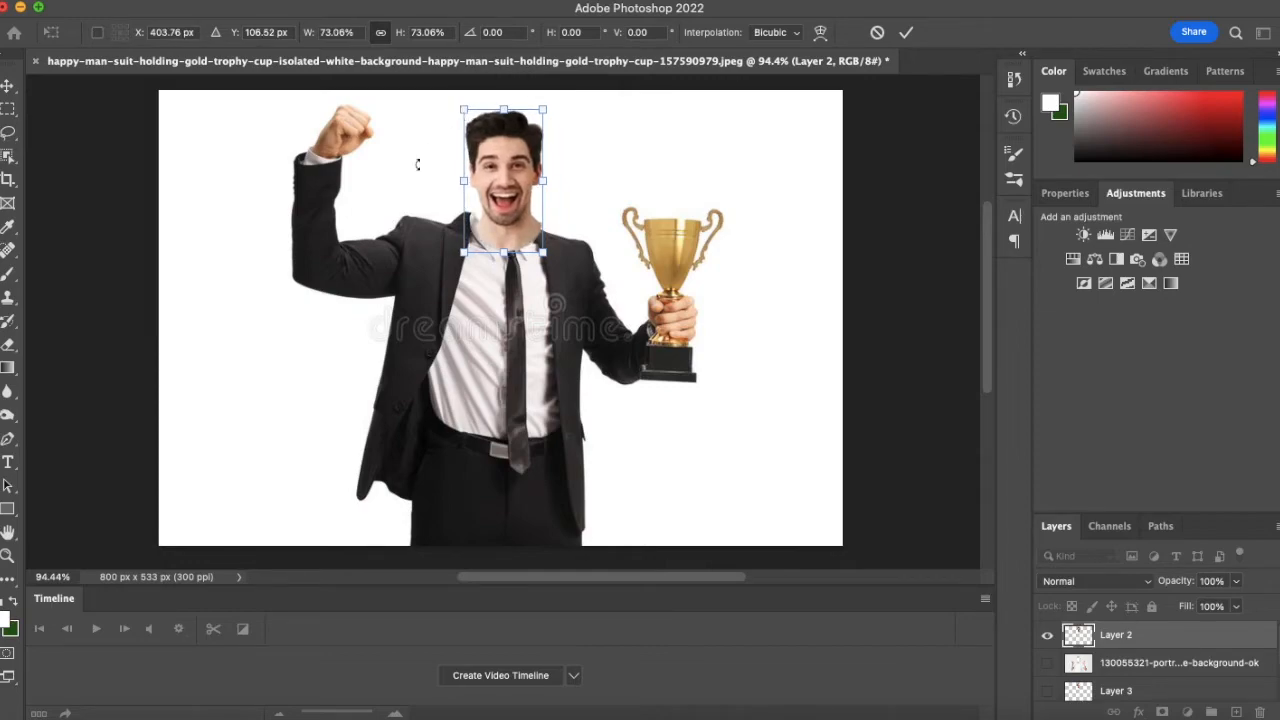
pyautogui.moveTo(402, 191)
pyautogui.mouseDown()
pyautogui.moveTo(404, 160)
pyautogui.moveTo(405, 180)
pyautogui.mouseUp()
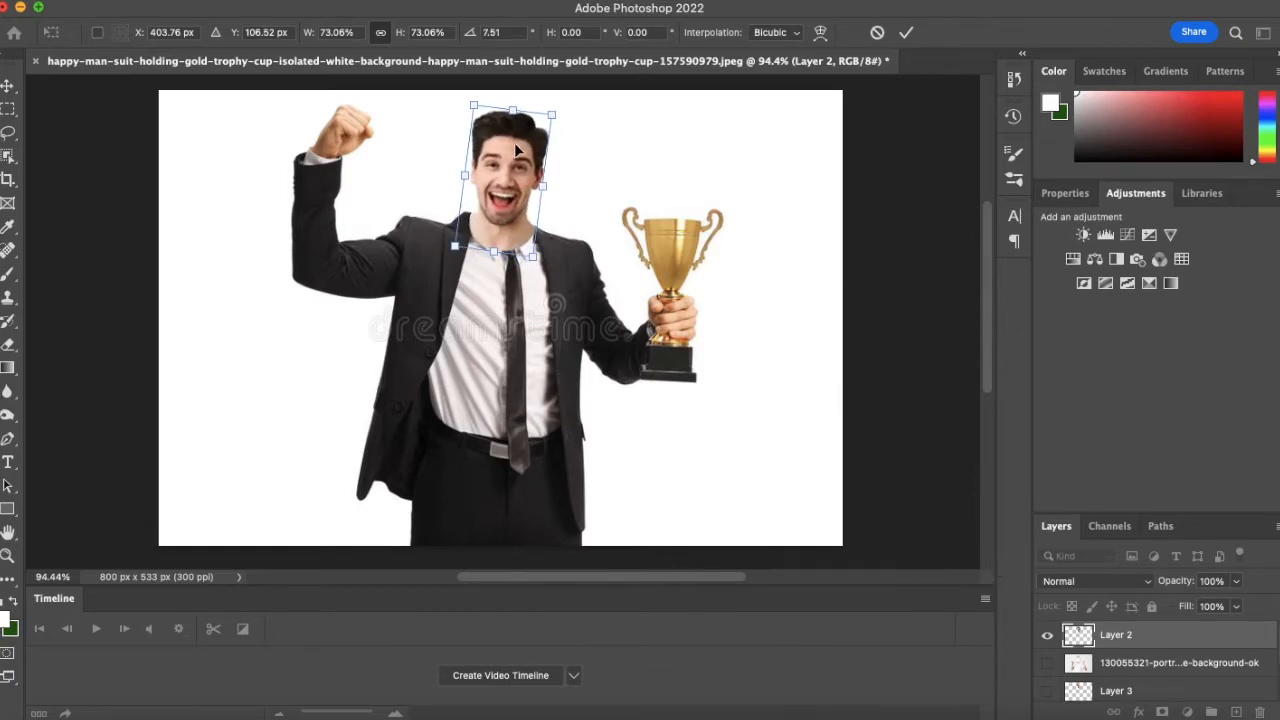
pyautogui.moveTo(473, 105); pyautogui.dragTo(469, 101)
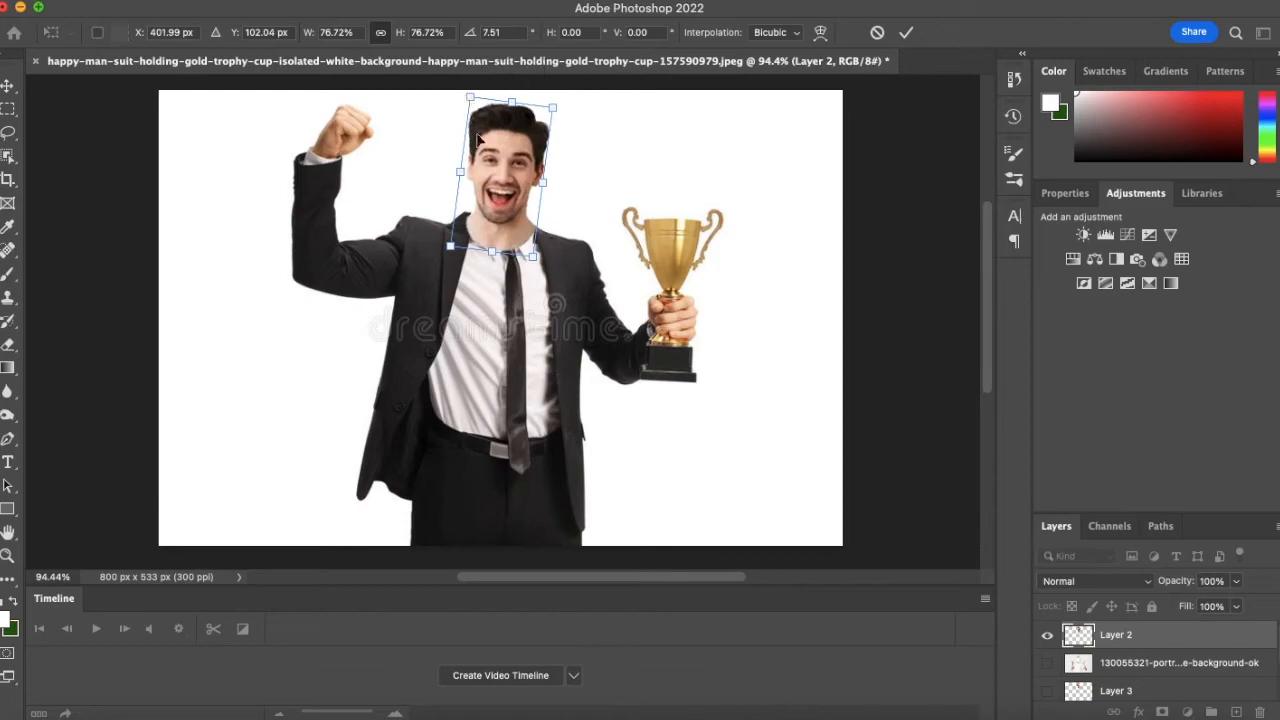
pyautogui.moveTo(505, 189); pyautogui.dragTo(499, 189)
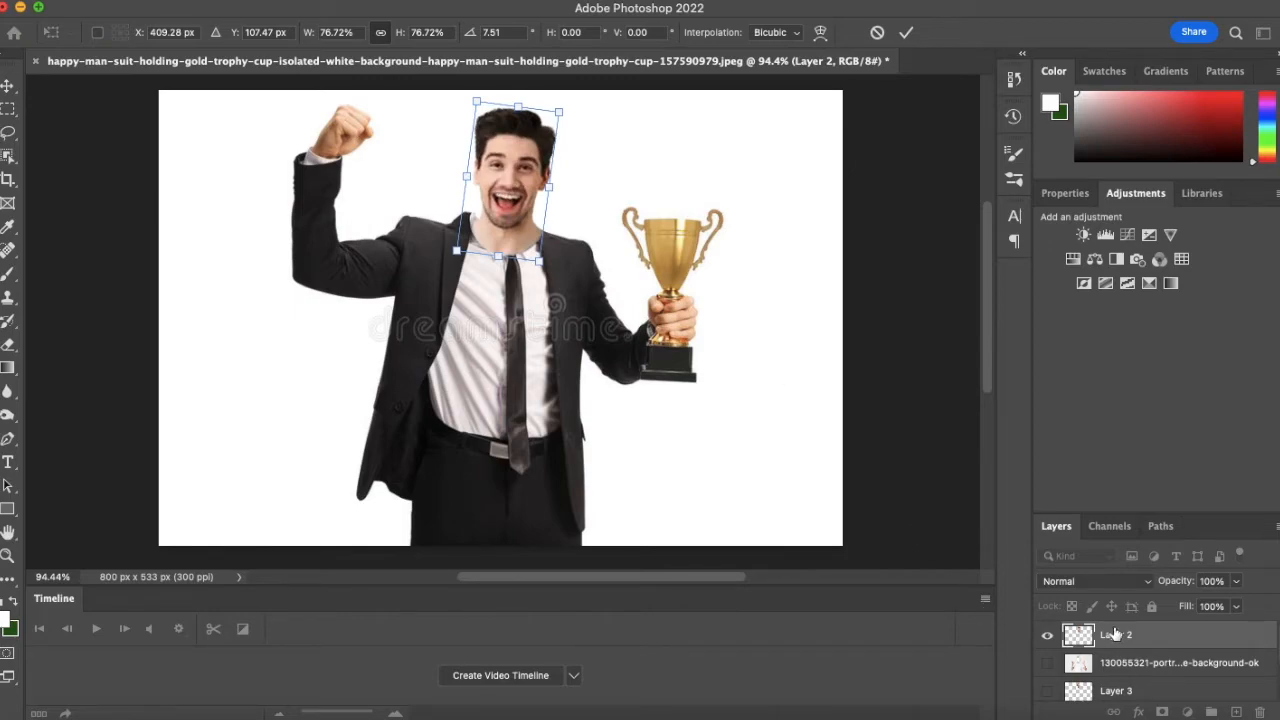
# Move Layer 2 beneath Layer 0 and shift the head slightly so the neck sits inside the shirt collar
pyautogui.moveTo(1131, 637); pyautogui.dragTo(1125, 686)
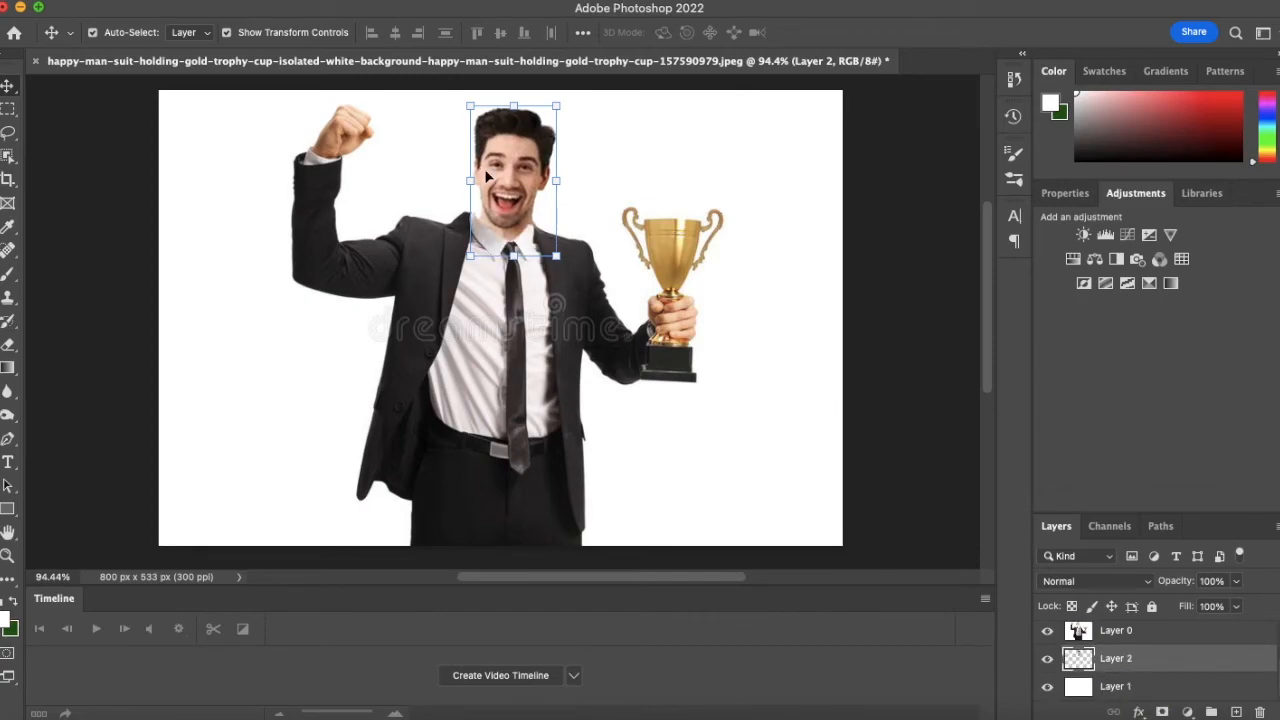
pyautogui.moveTo(512, 171); pyautogui.dragTo(505, 168)
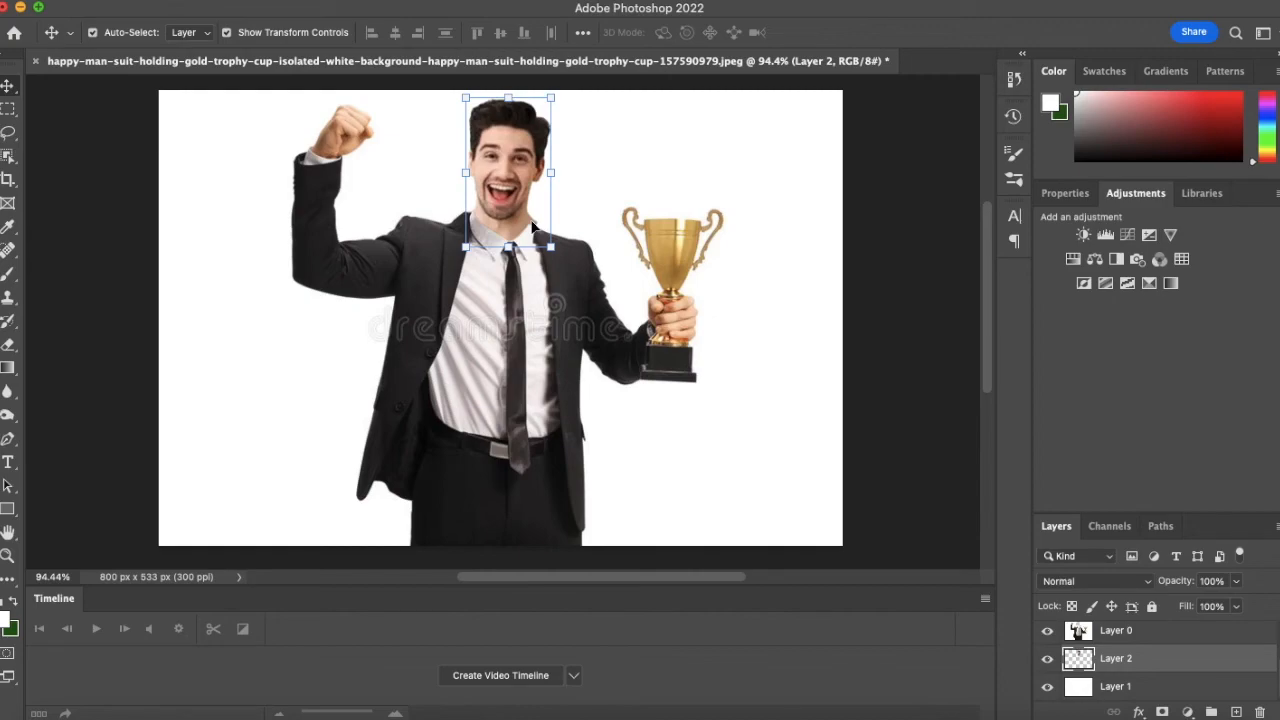
pyautogui.click(909, 357)
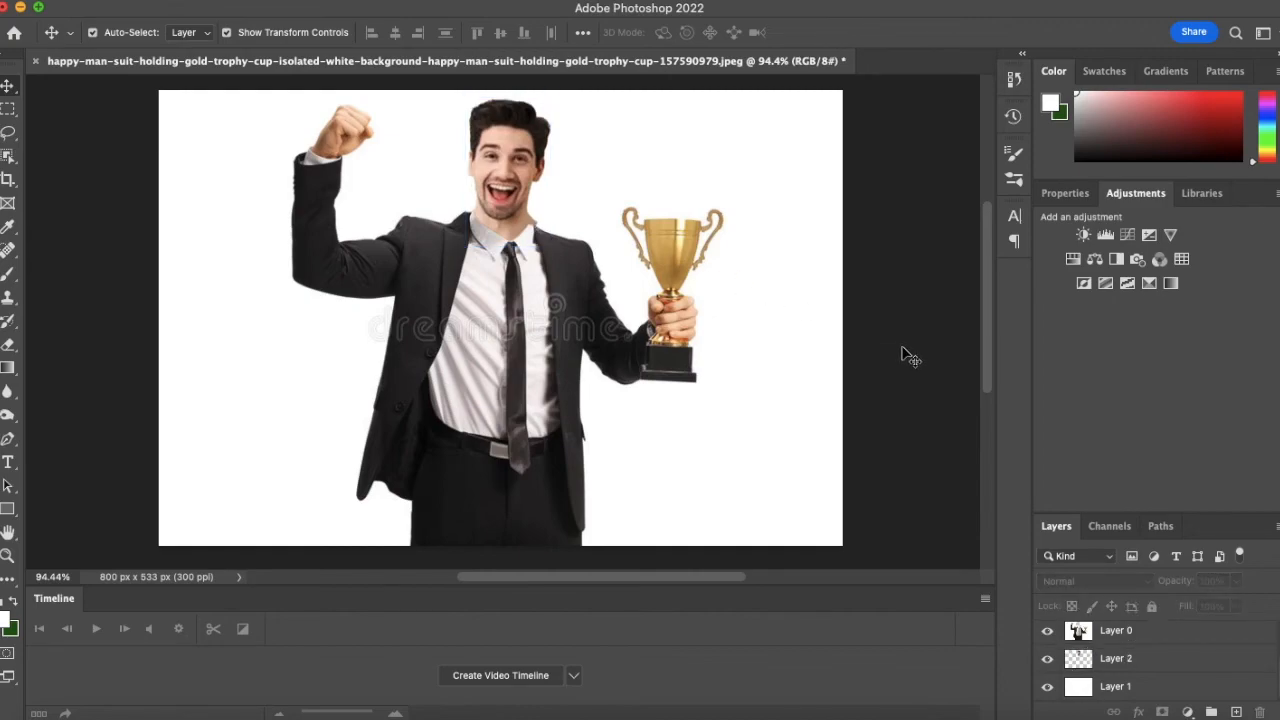